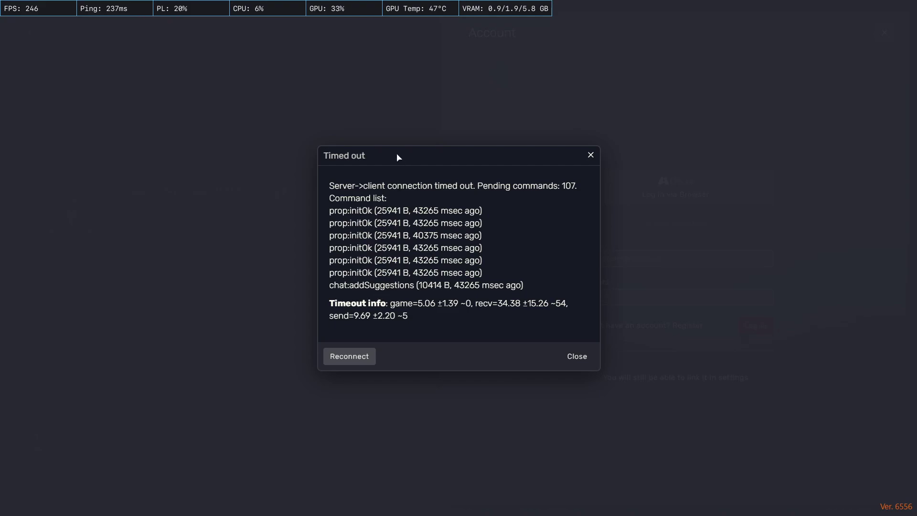
# Dismiss FiveM's Timed out connection message and exit the game
pyautogui.click(568, 359)
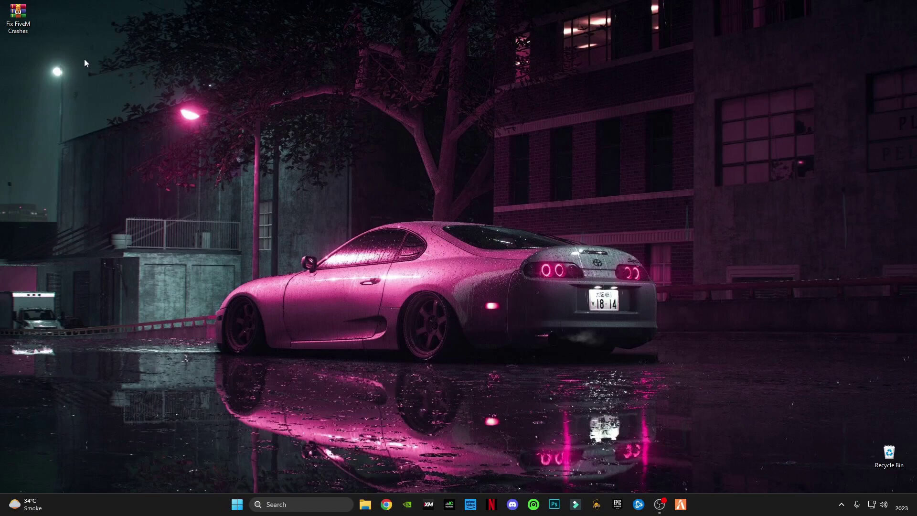
# Start Run from the taskbar search and enter appdata as the location
pyautogui.click(288, 506)
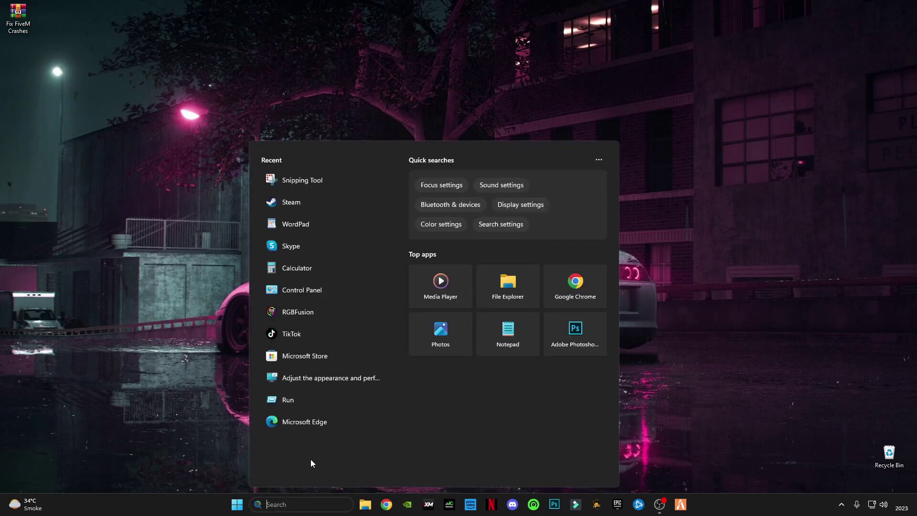
pyautogui.click(73, 408)
pyautogui.click(267, 504)
pyautogui.write('run')
pyautogui.press('Return')
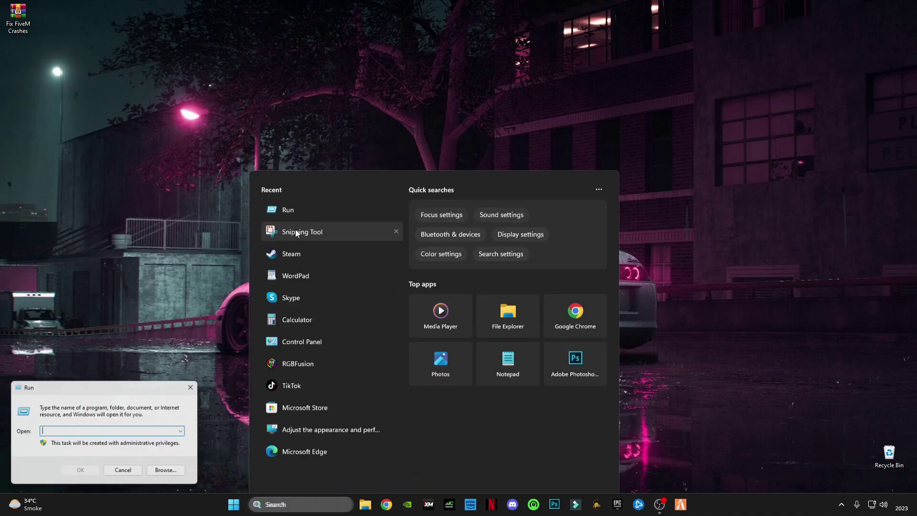
pyautogui.write('a')
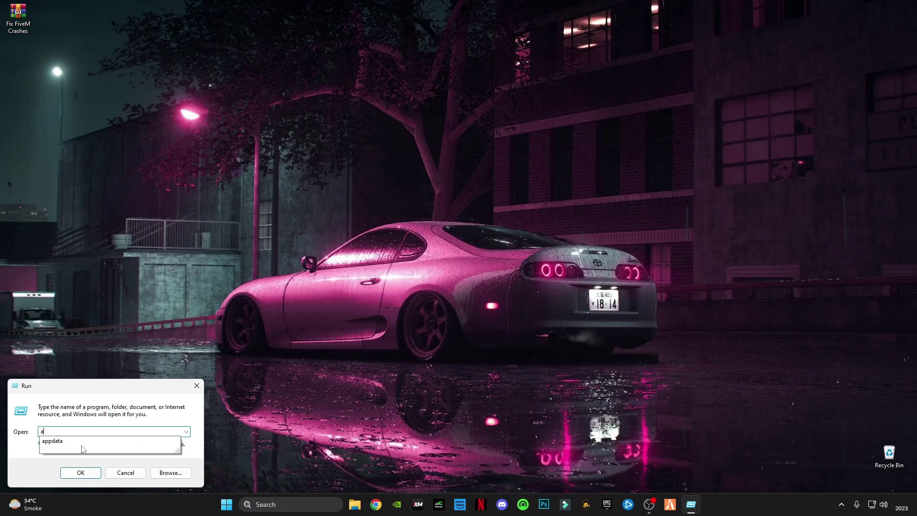
pyautogui.click(59, 446)
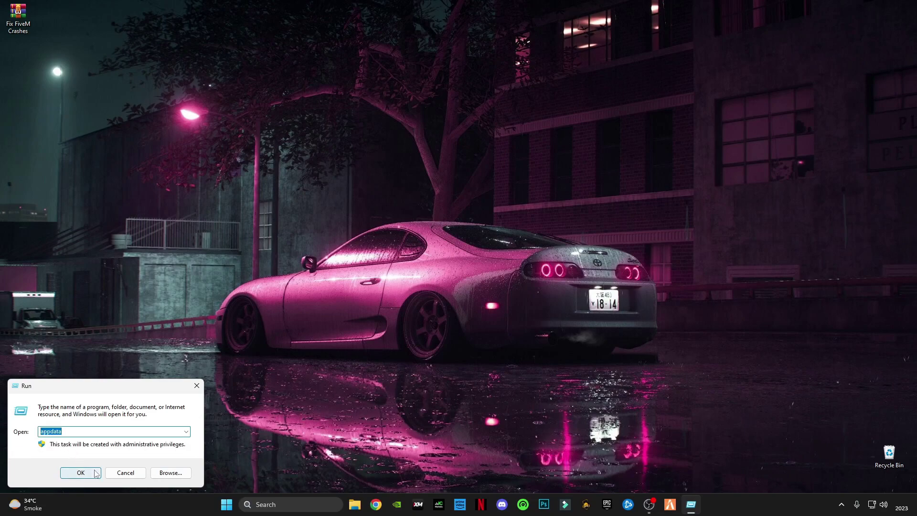
# Navigate AppData > Local > FiveM > FiveM Application Data > data > cache
pyautogui.click(80, 472)
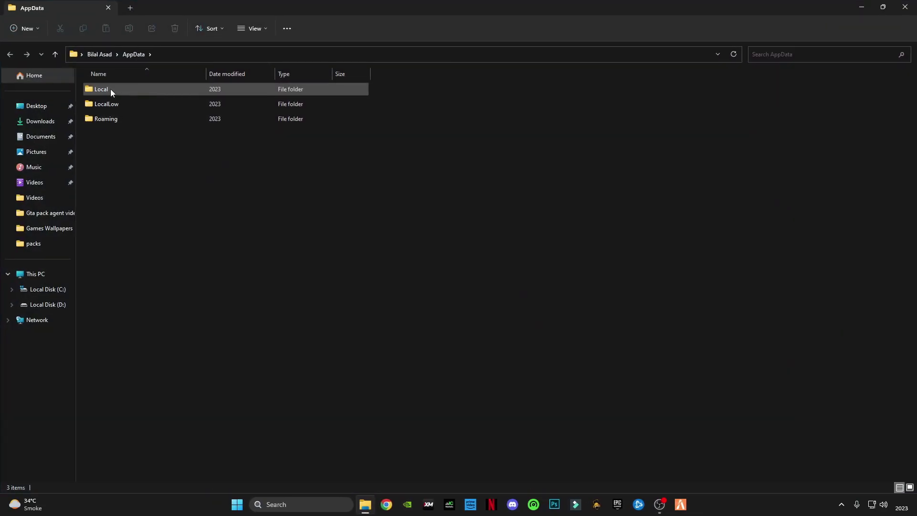
pyautogui.doubleClick(111, 90)
pyautogui.doubleClick(108, 387)
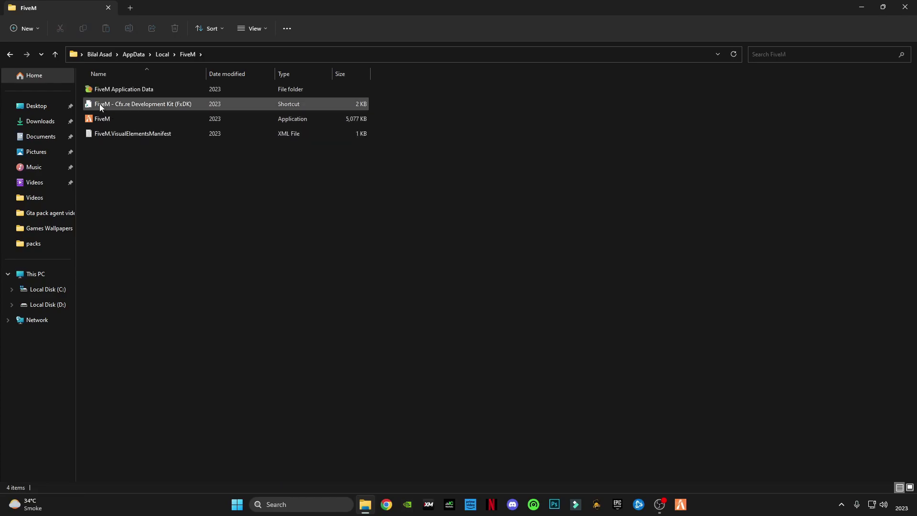
pyautogui.doubleClick(132, 89)
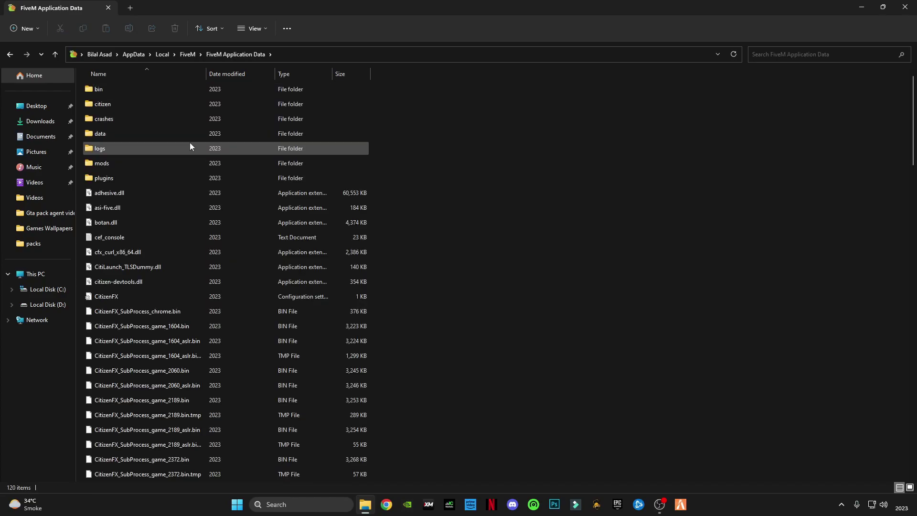
pyautogui.doubleClick(106, 135)
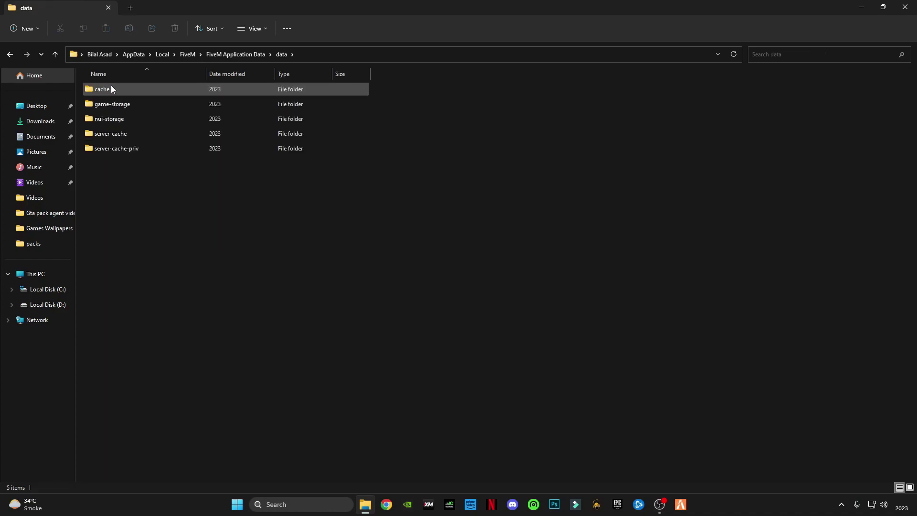
pyautogui.doubleClick(106, 91)
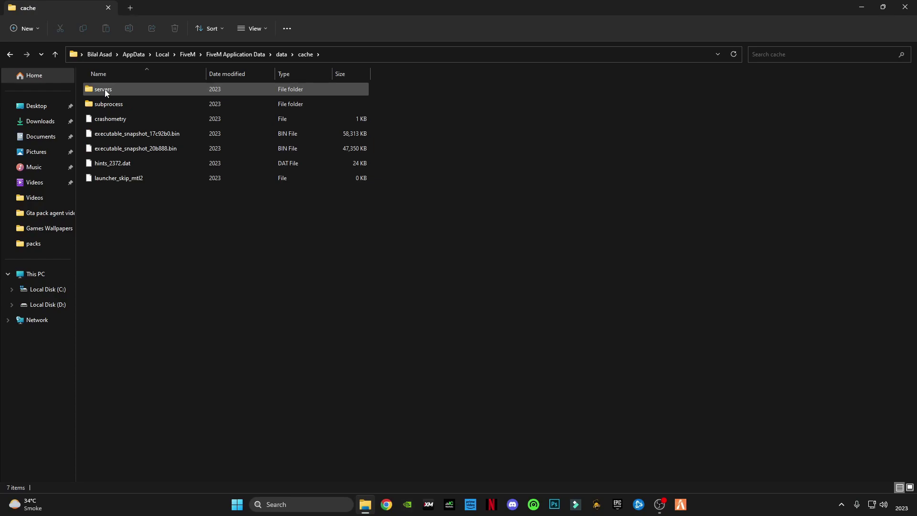
# Delete all seven cache items to the Recycle Bin and return to the data folder
pyautogui.moveTo(135, 240); pyautogui.dragTo(110, 88)
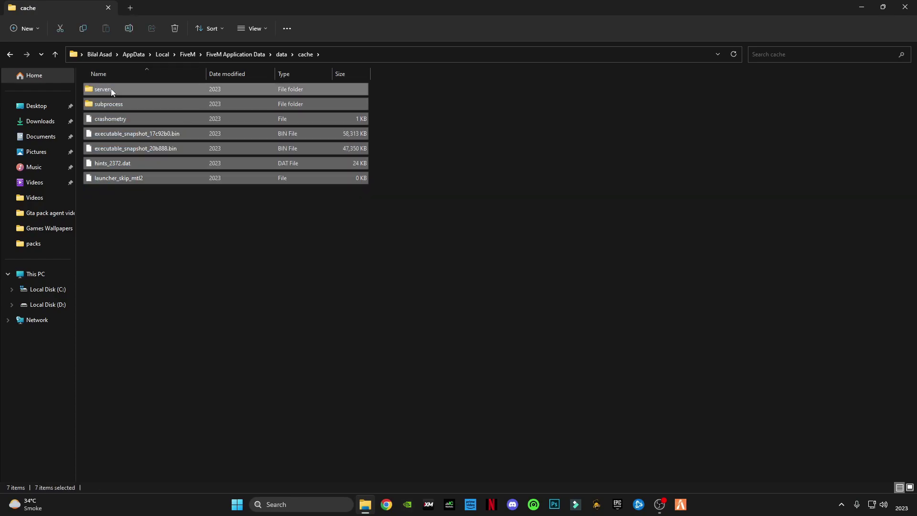
pyautogui.rightClick(112, 90)
pyautogui.click(176, 105)
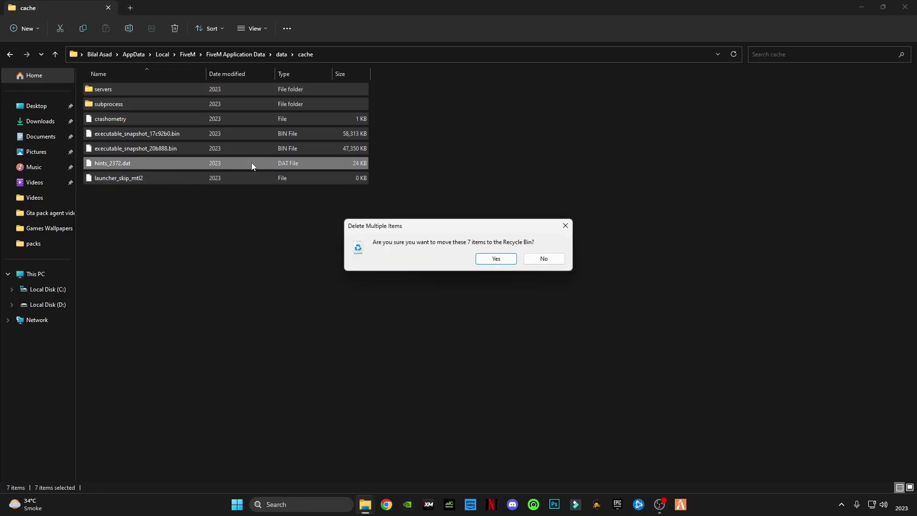
pyautogui.click(499, 262)
pyautogui.click(10, 55)
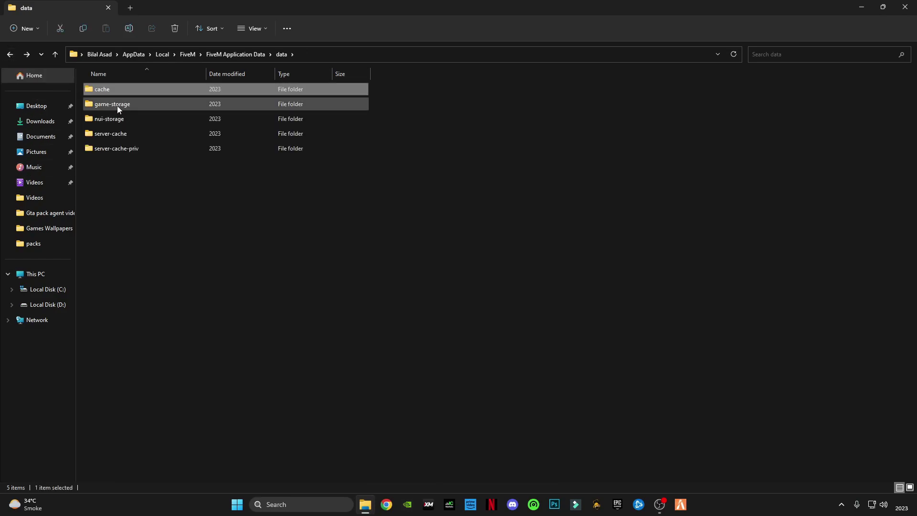
# Delete both folders inside server-cache and return to the data folder
pyautogui.doubleClick(124, 134)
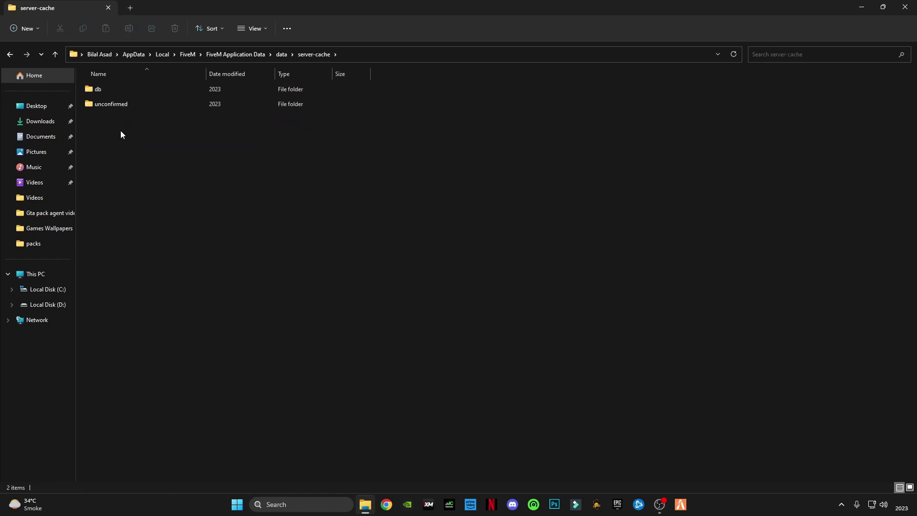
pyautogui.moveTo(120, 131); pyautogui.dragTo(99, 86)
pyautogui.rightClick(99, 86)
pyautogui.click(168, 101)
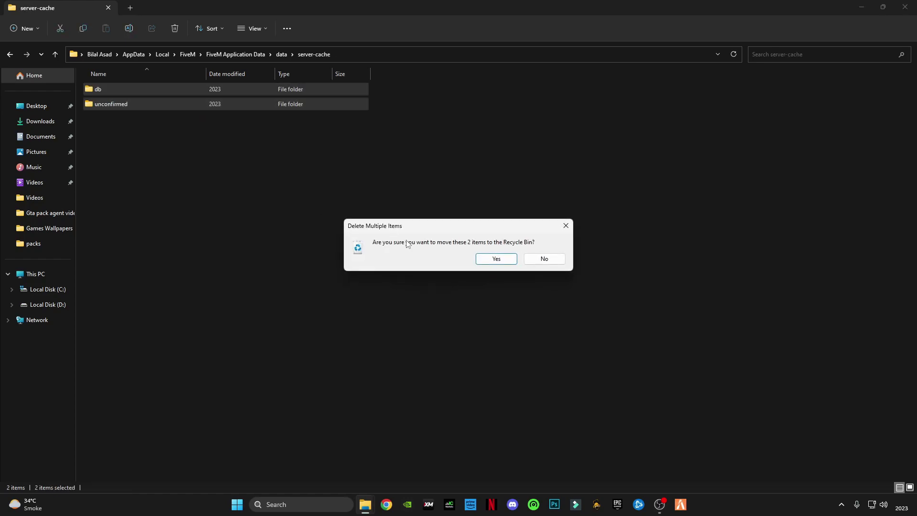
pyautogui.click(494, 259)
pyautogui.click(9, 54)
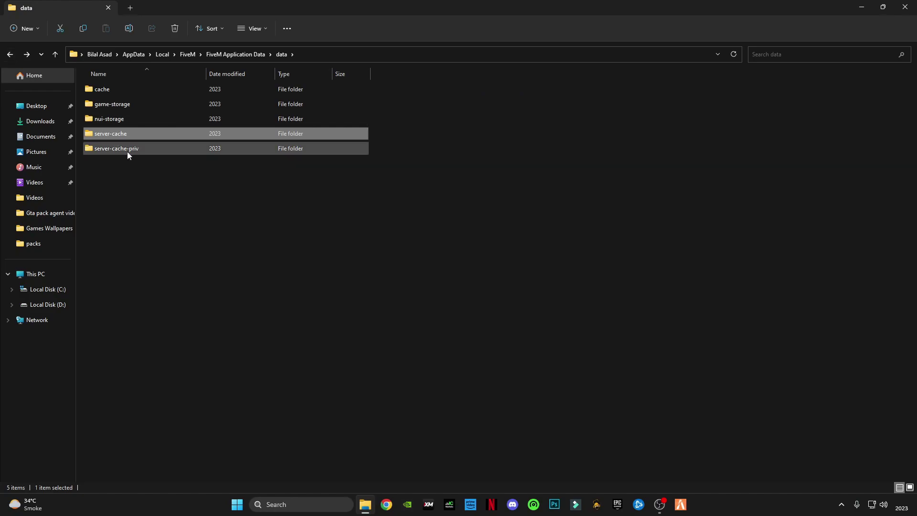
# Delete all 360 items in server-cache-priv and go back to FiveM Application Data
pyautogui.doubleClick(133, 148)
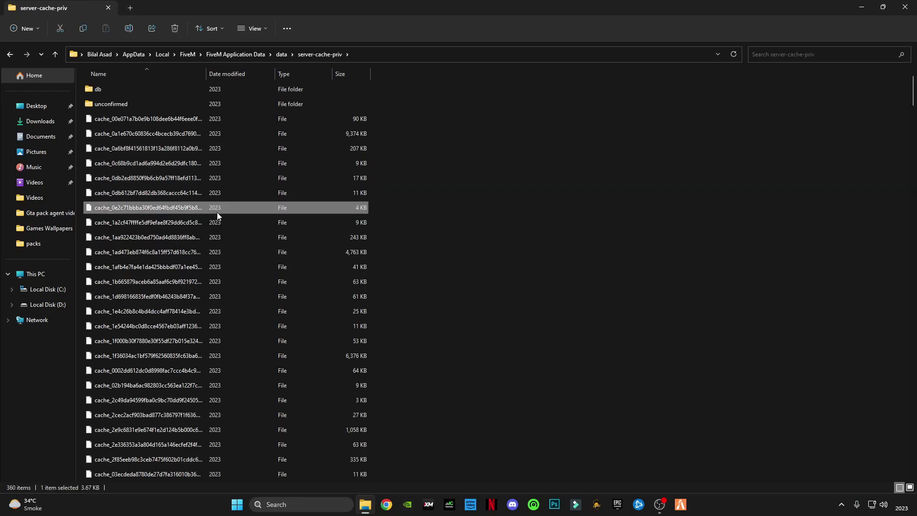
pyautogui.hotkey('ctrl', 'a')
pyautogui.press('Delete')
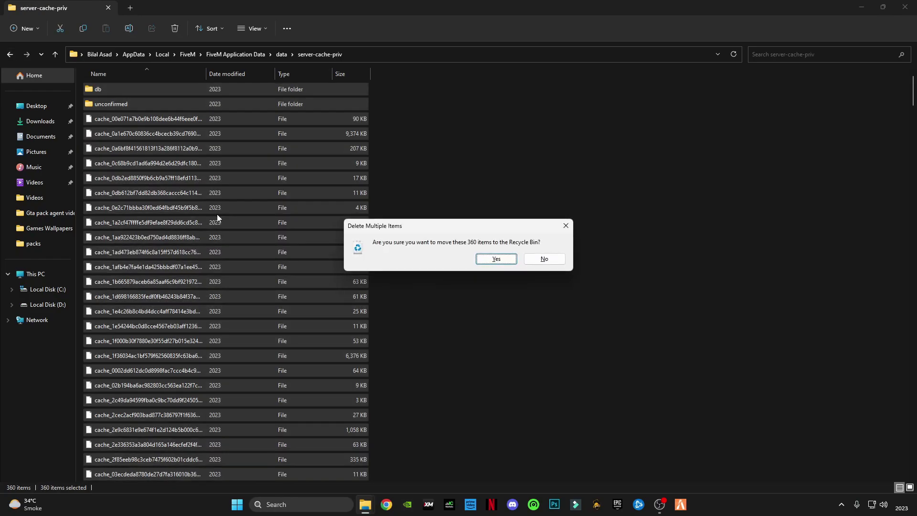
pyautogui.press('Return')
pyautogui.click(10, 54)
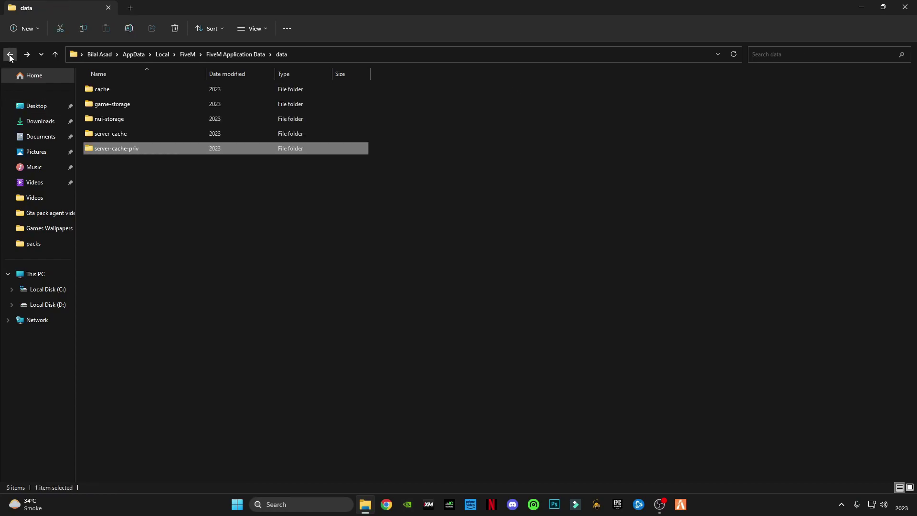
pyautogui.click(10, 54)
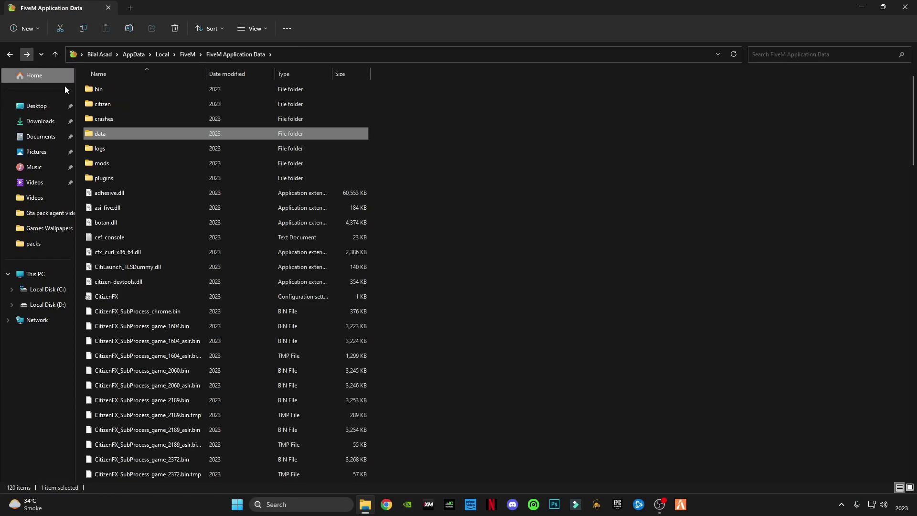
# Delete the crash dump file from the crashes folder and close File Explorer
pyautogui.doubleClick(119, 119)
pyautogui.rightClick(123, 88)
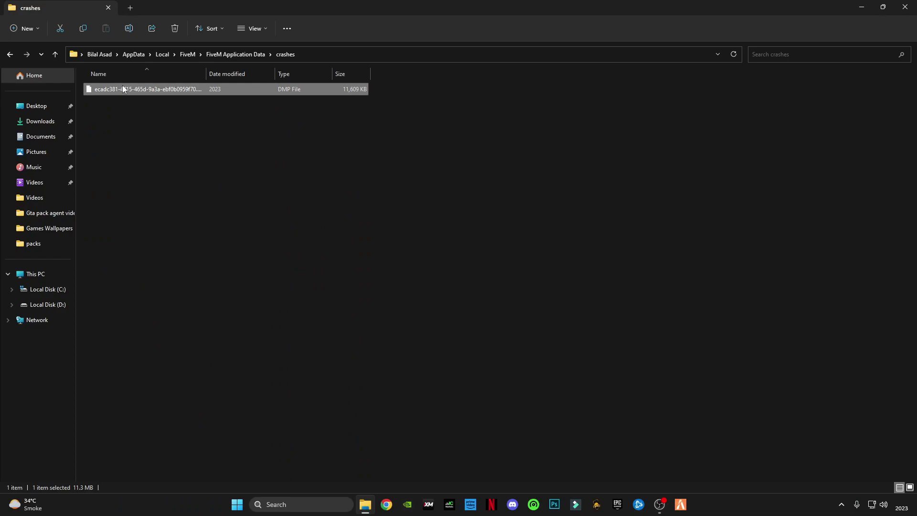
pyautogui.click(212, 96)
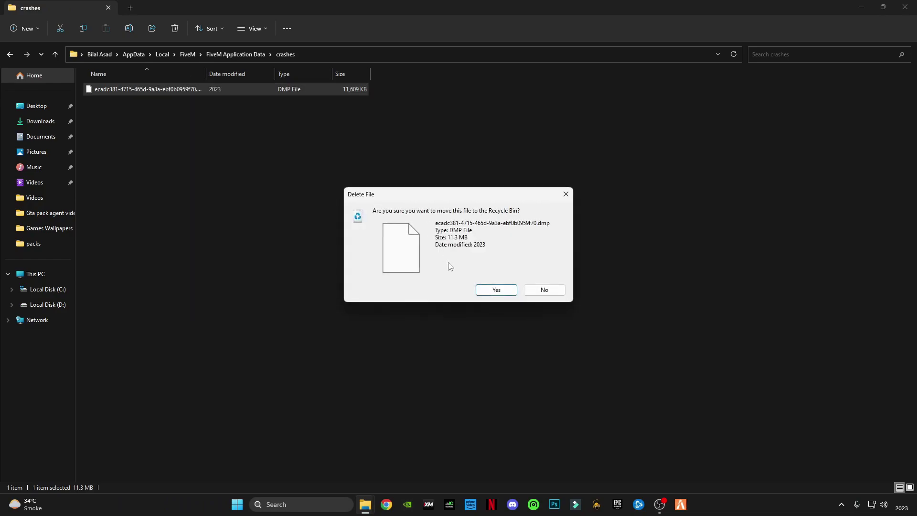
pyautogui.click(495, 290)
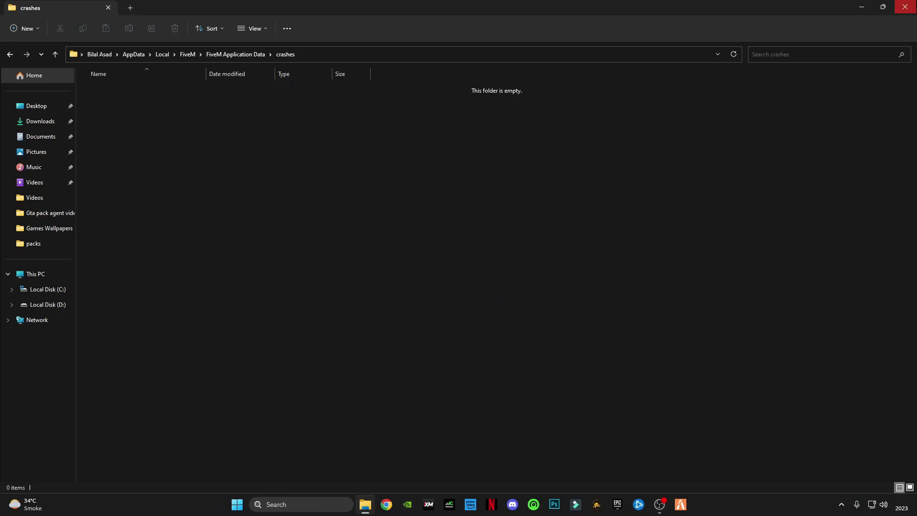
pyautogui.click(904, 7)
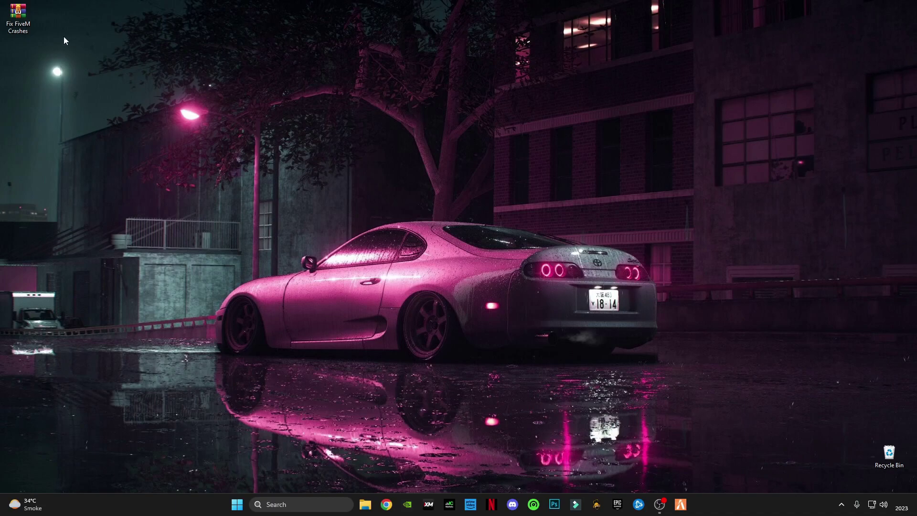
# Extract the Fix FiveM Crashes archive here onto the desktop via Show more options
pyautogui.rightClick(19, 27)
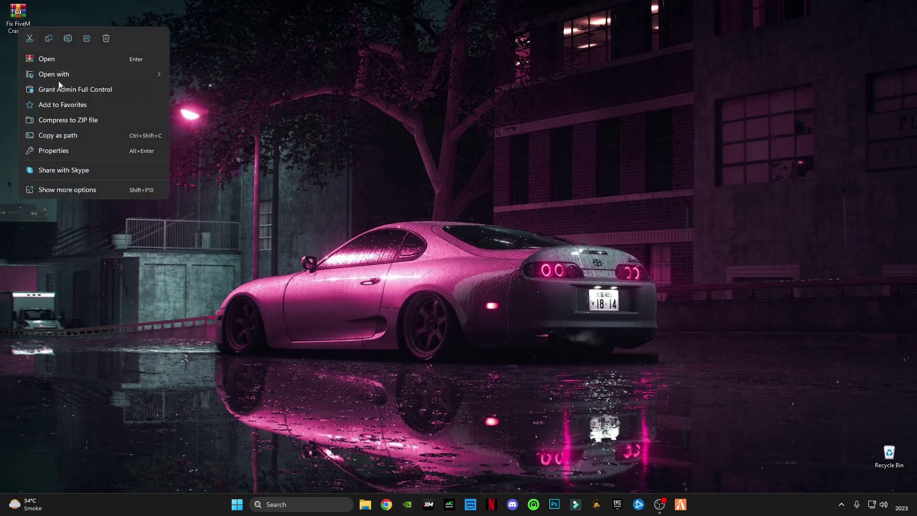
pyautogui.click(72, 190)
pyautogui.click(115, 267)
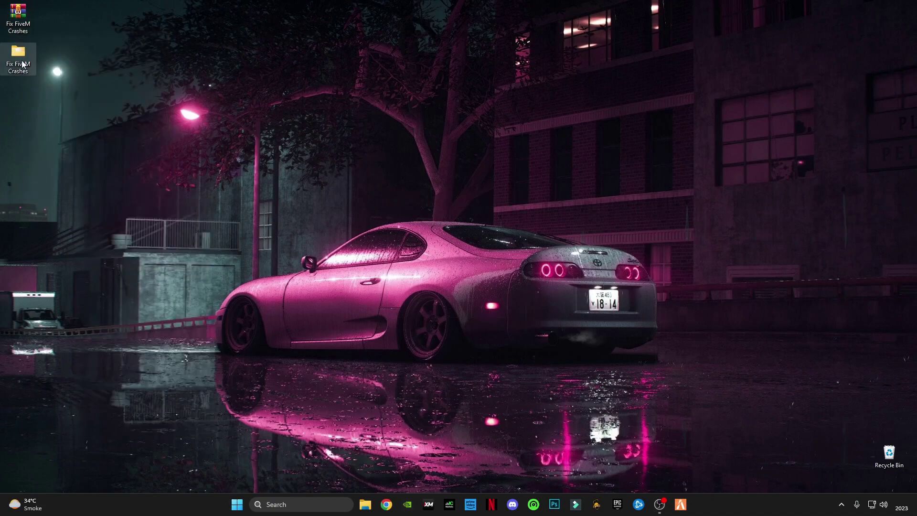
# Open the cmd commands notes in Fix FiveM Crashes and launch Command Prompt as administrator
pyautogui.doubleClick(19, 58)
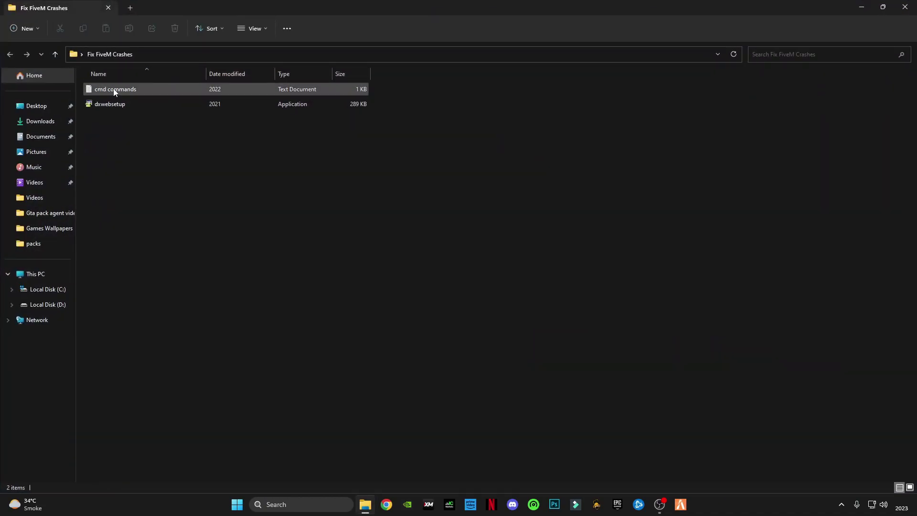
pyautogui.doubleClick(115, 90)
pyautogui.click(299, 509)
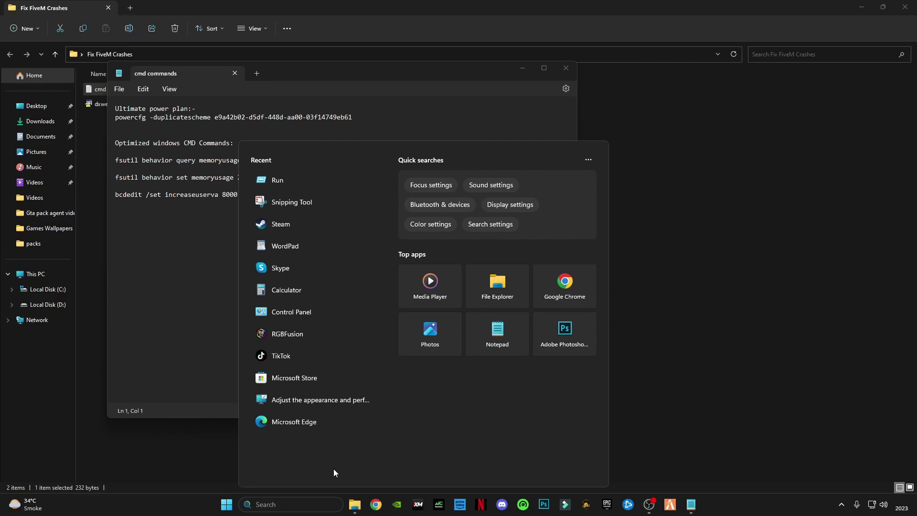
pyautogui.write('cmd')
pyautogui.rightClick(301, 210)
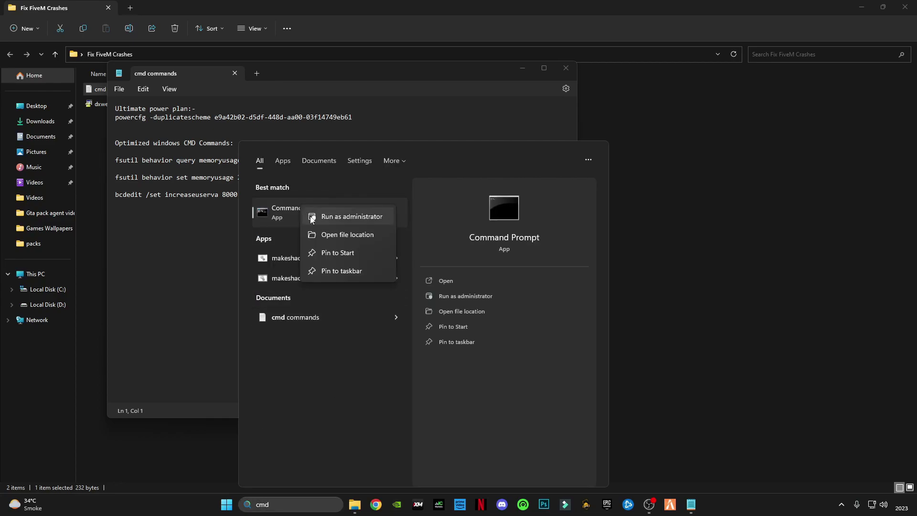
pyautogui.click(331, 223)
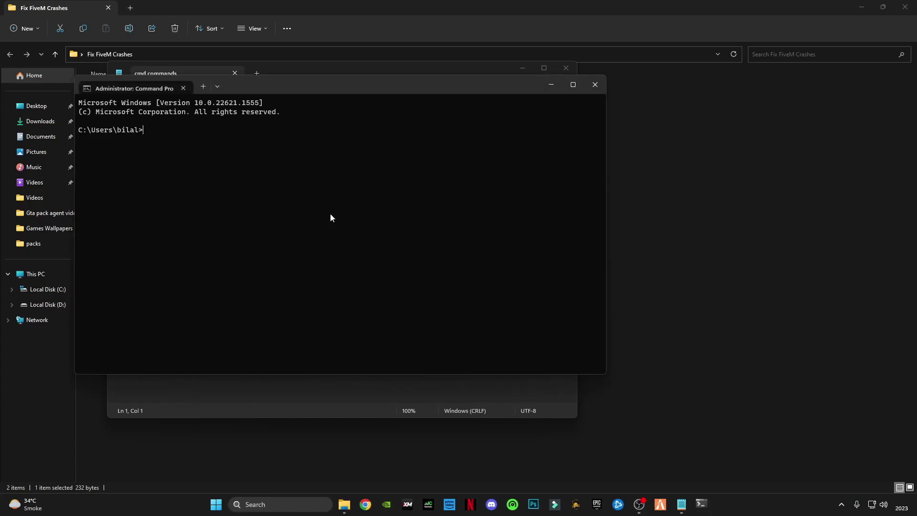
# Copy the Ultimate Performance powercfg command from the notes and run it in the admin console
pyautogui.moveTo(262, 100); pyautogui.dragTo(545, 220)
pyautogui.click(526, 196)
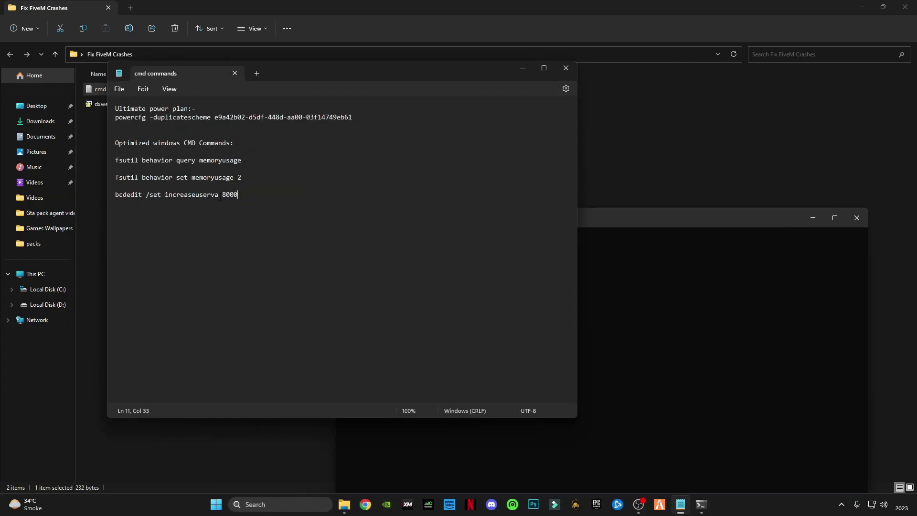
pyautogui.moveTo(352, 117); pyautogui.dragTo(107, 124)
pyautogui.hotkey('ctrl', 'c')
pyautogui.click(645, 270)
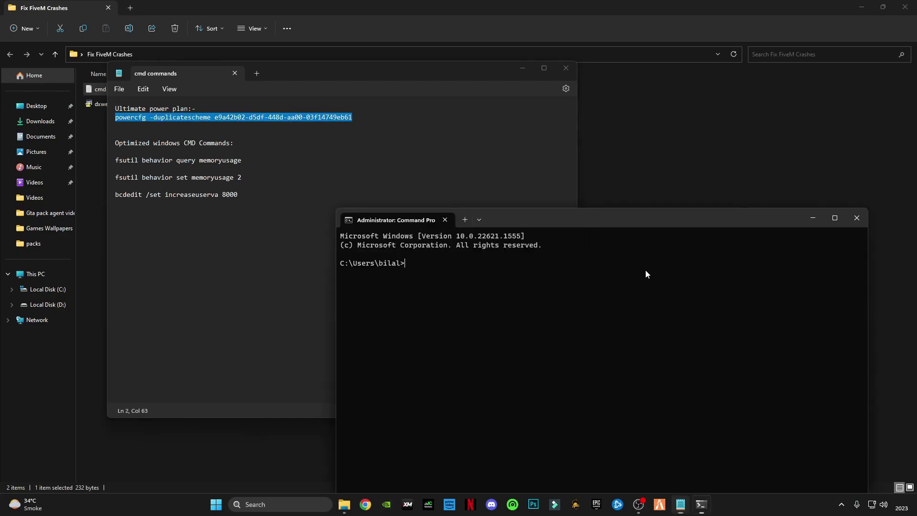
pyautogui.rightClick(620, 289)
pyautogui.press('Return')
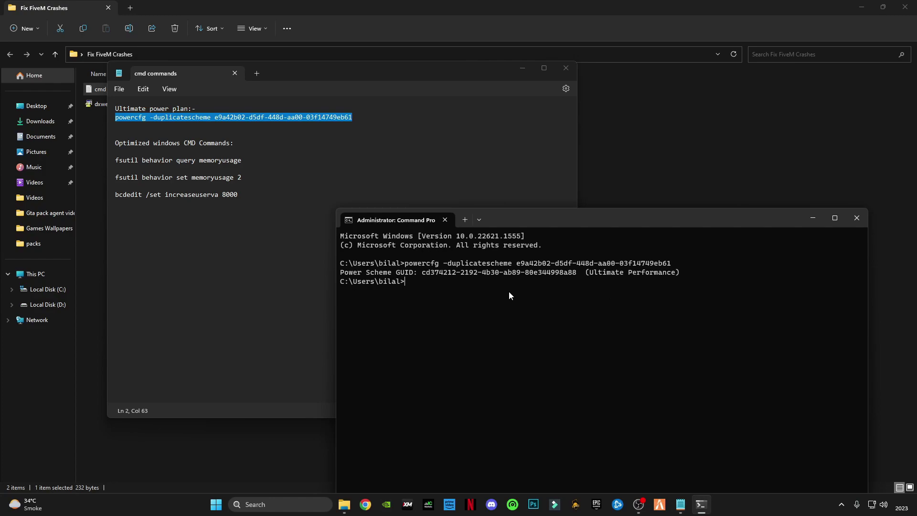
# Paste and run the remaining three commands, including memoryusage 2 and increaseuserva 8000
pyautogui.click(260, 187)
pyautogui.moveTo(239, 195); pyautogui.dragTo(114, 160)
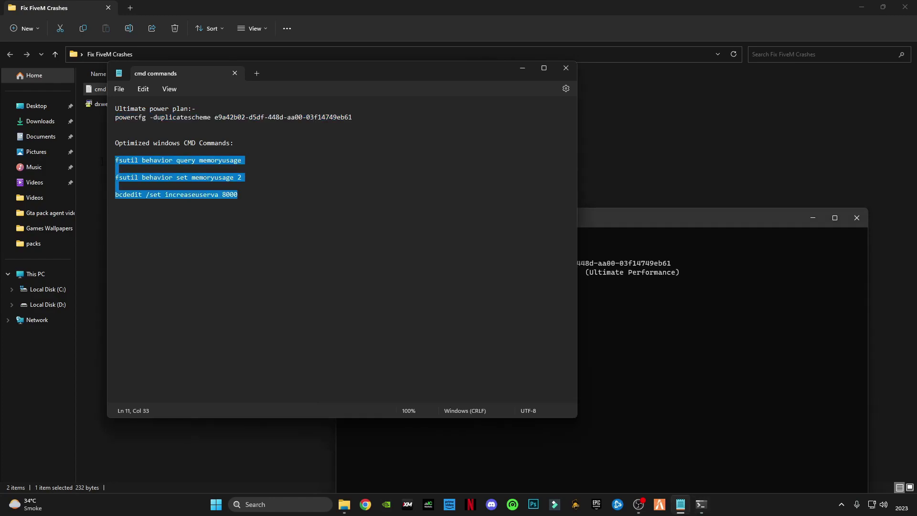
pyautogui.click(614, 340)
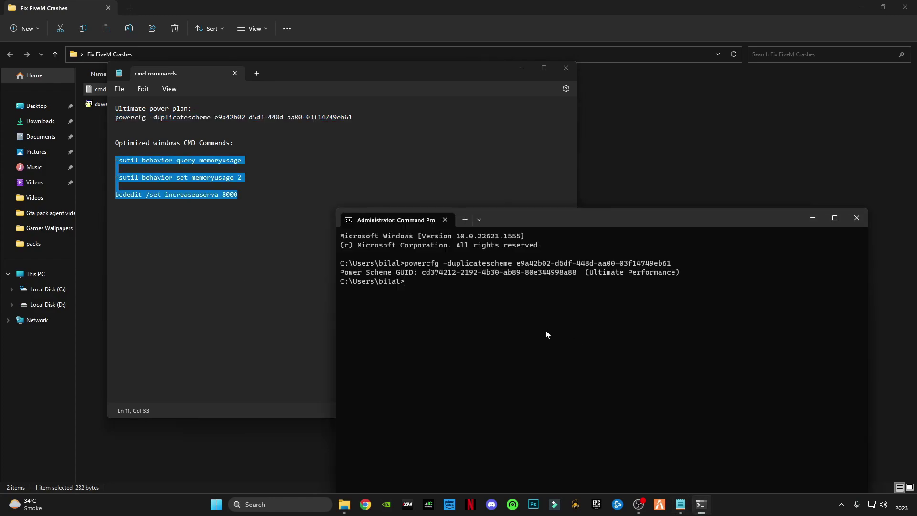
pyautogui.hotkey('ctrl', 'v')
pyautogui.press('Return')
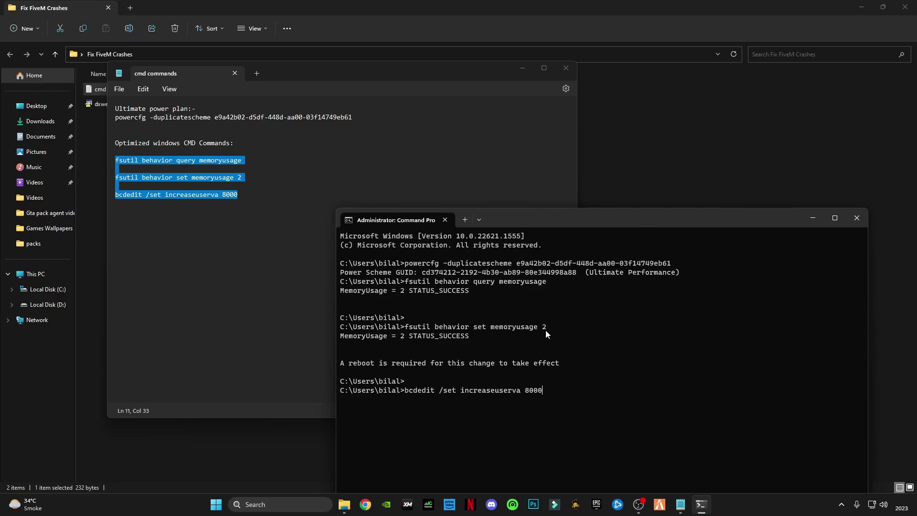
pyautogui.press('Return')
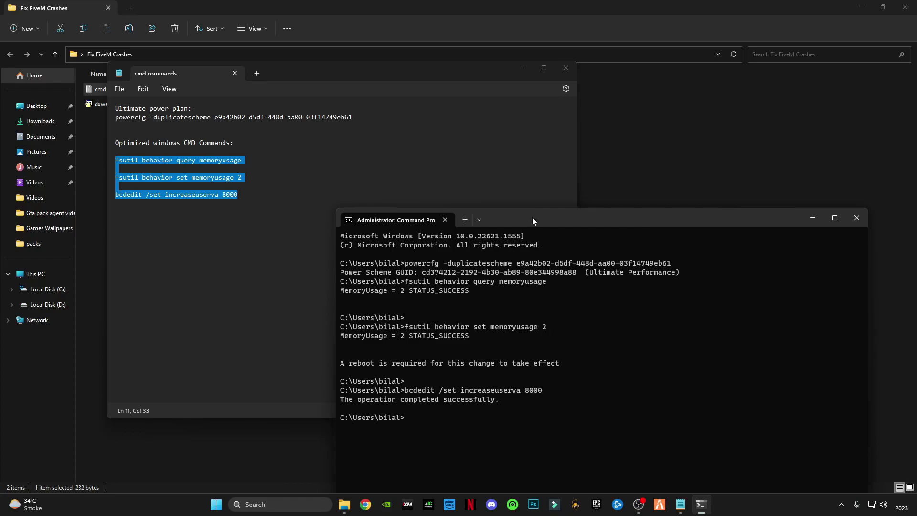
# Close the administrator Command Prompt with the exit command
pyautogui.moveTo(532, 217); pyautogui.dragTo(297, 127)
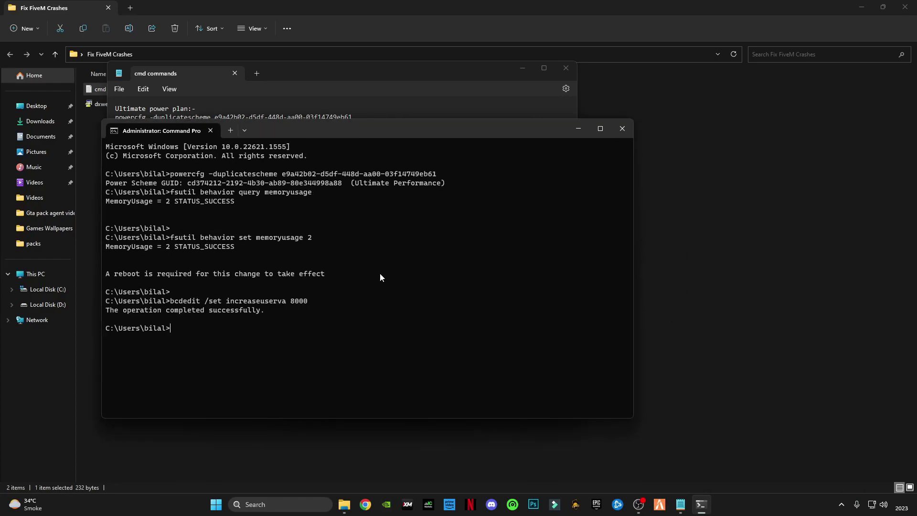
pyautogui.write('exit')
pyautogui.press('Return')
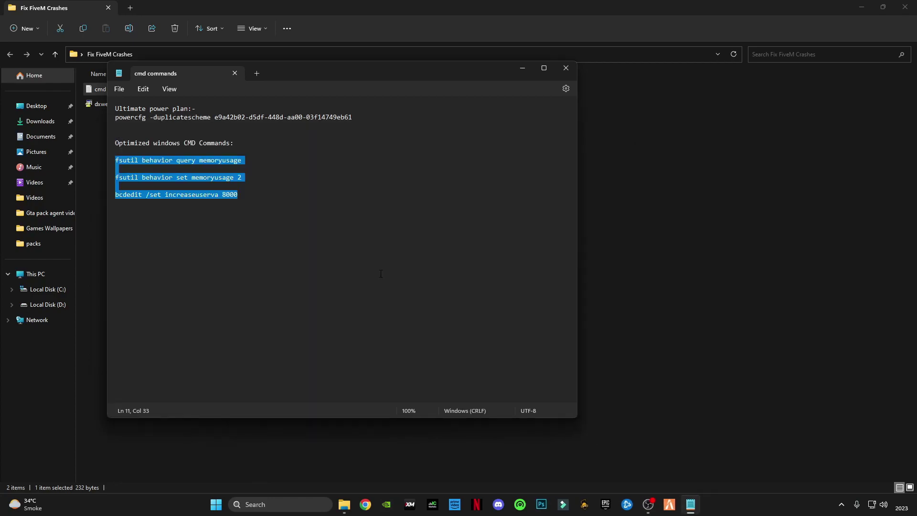
# Close the cmd commands notes and launch dxwebsetup from the Fix FiveM Crashes folder
pyautogui.click(558, 69)
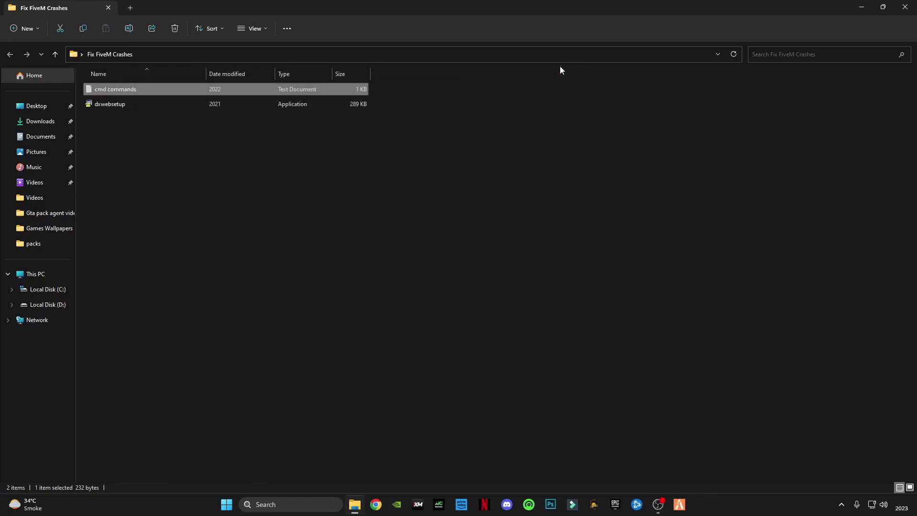
pyautogui.click(133, 107)
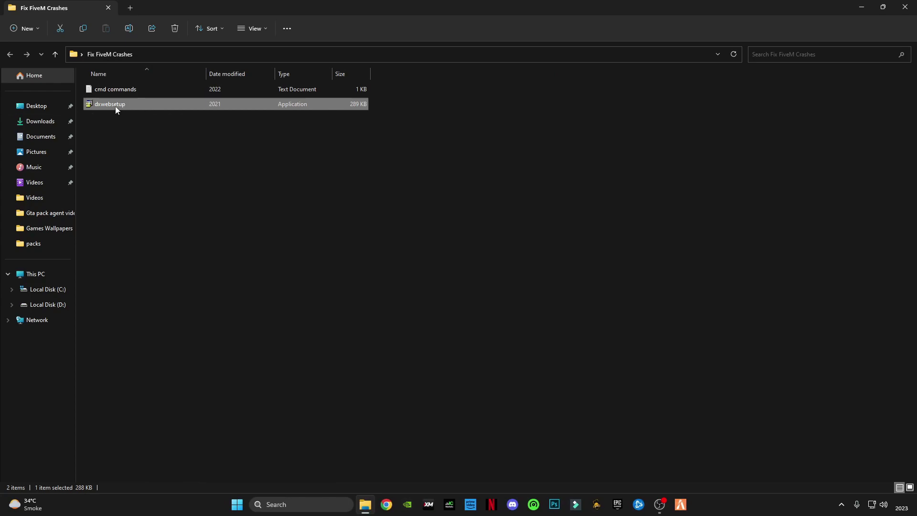
pyautogui.doubleClick(115, 105)
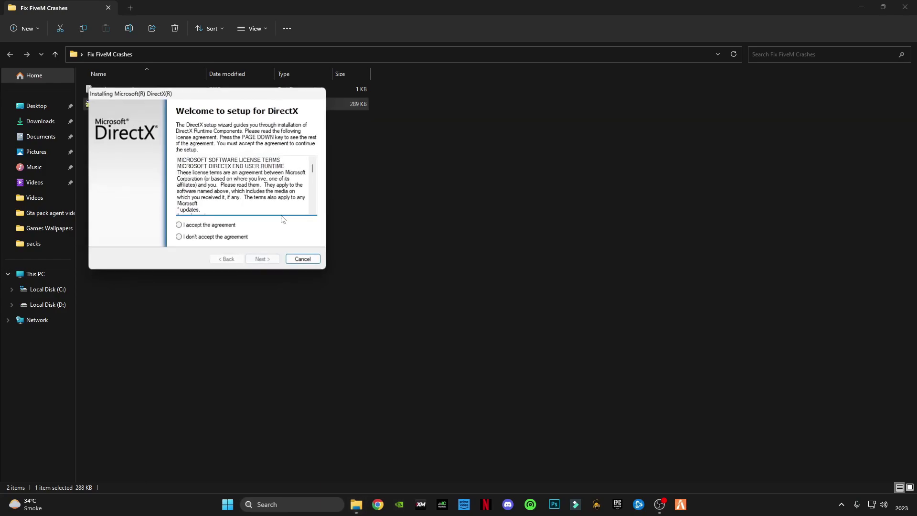
# Accept the DirectX licence, untick Install the Bing Bar, and finish the setup
pyautogui.click(219, 225)
pyautogui.click(262, 259)
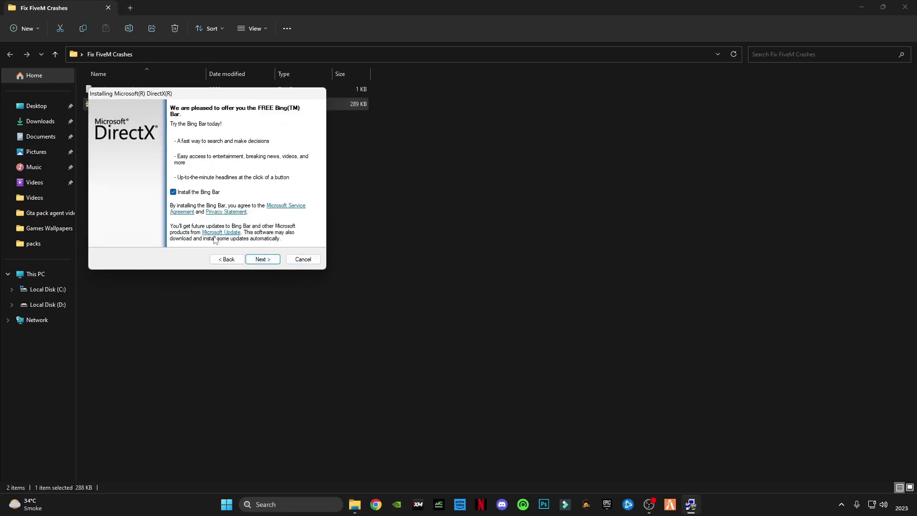
pyautogui.click(173, 192)
pyautogui.click(264, 259)
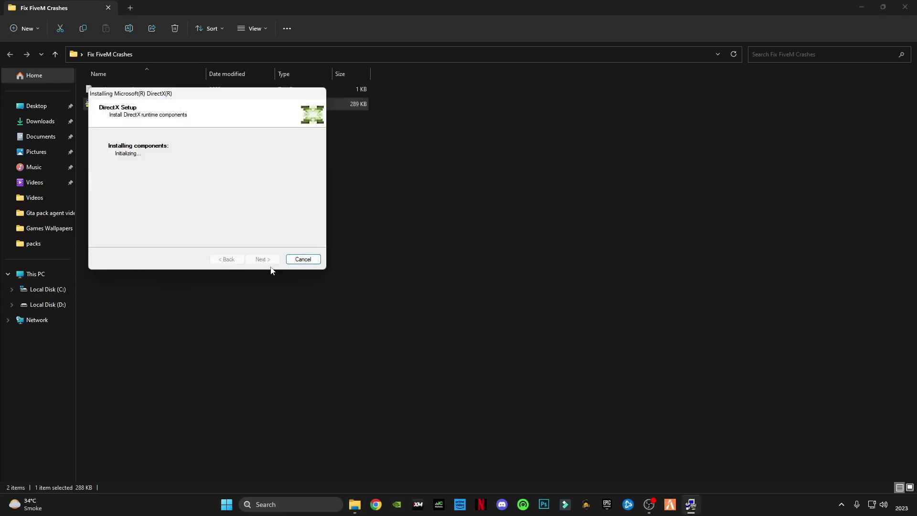
pyautogui.click(905, 8)
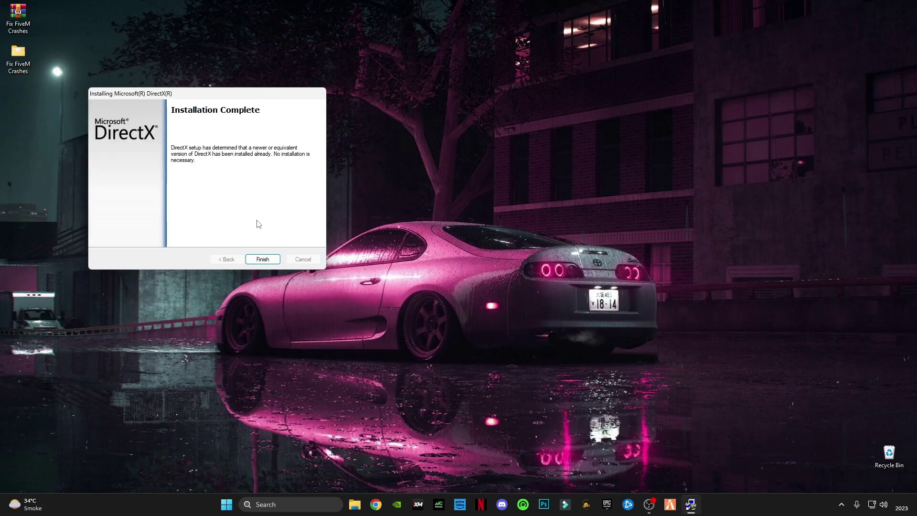
pyautogui.click(264, 258)
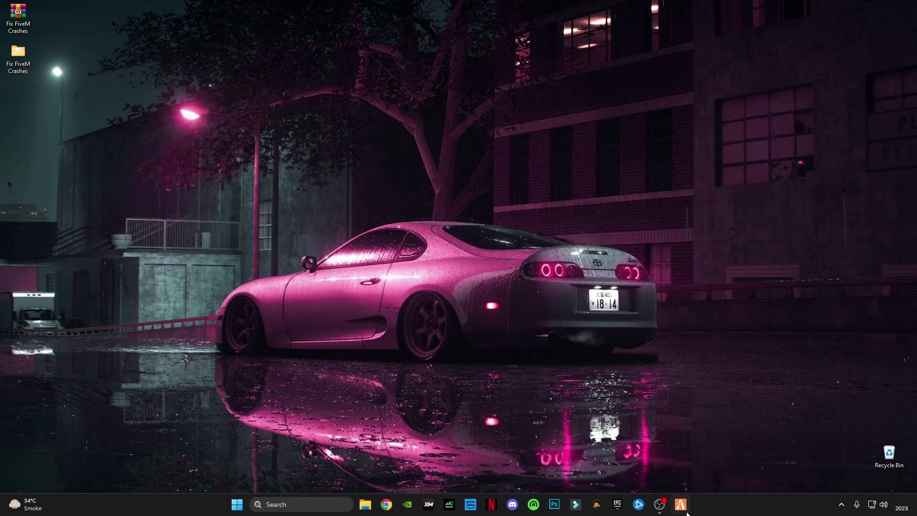
# Launch FiveM, dismiss the account panel, connect to XCity Freeroam and drive forward
pyautogui.click(681, 504)
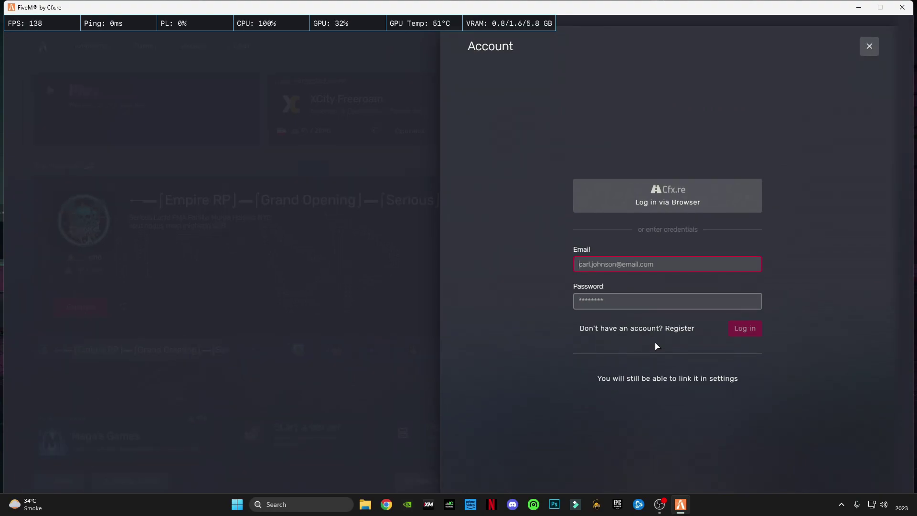
pyautogui.click(870, 46)
pyautogui.click(411, 130)
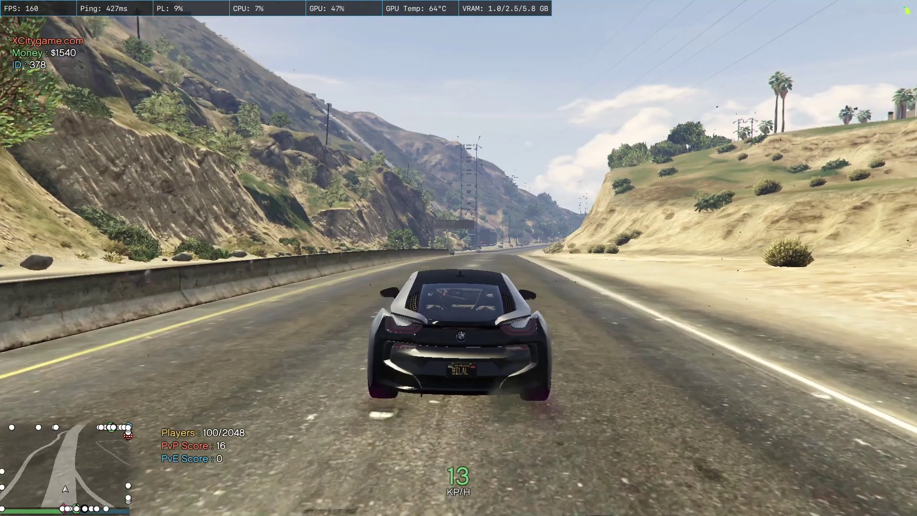
pyautogui.press('w')
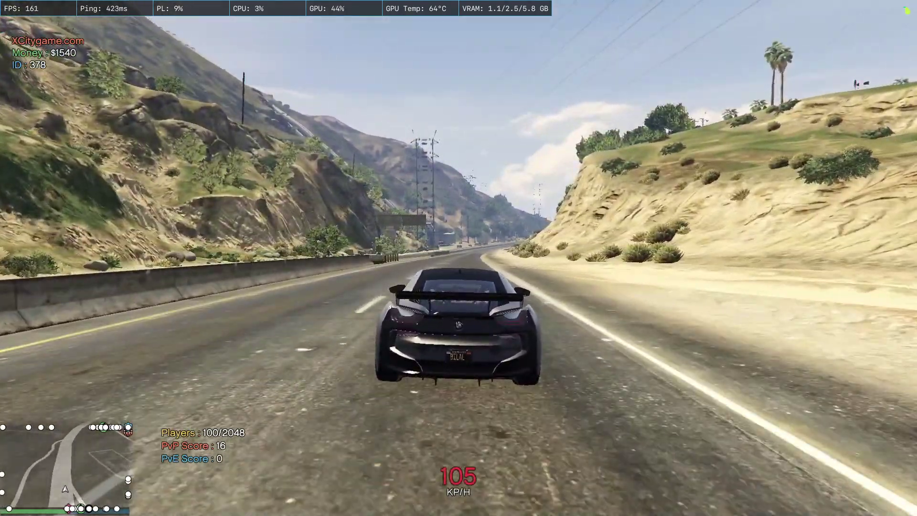
# Brake the car to a stop with S and bring up vMenu with M
pyautogui.press('s')
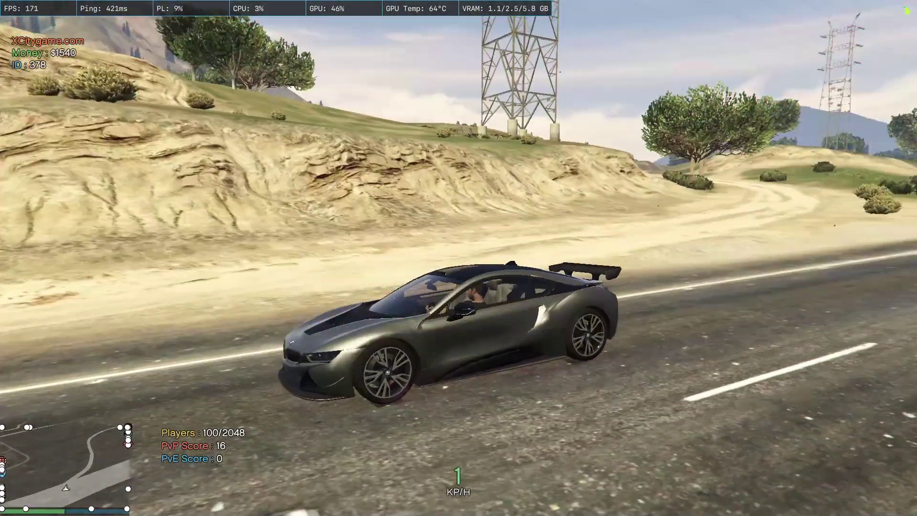
pyautogui.press('m')
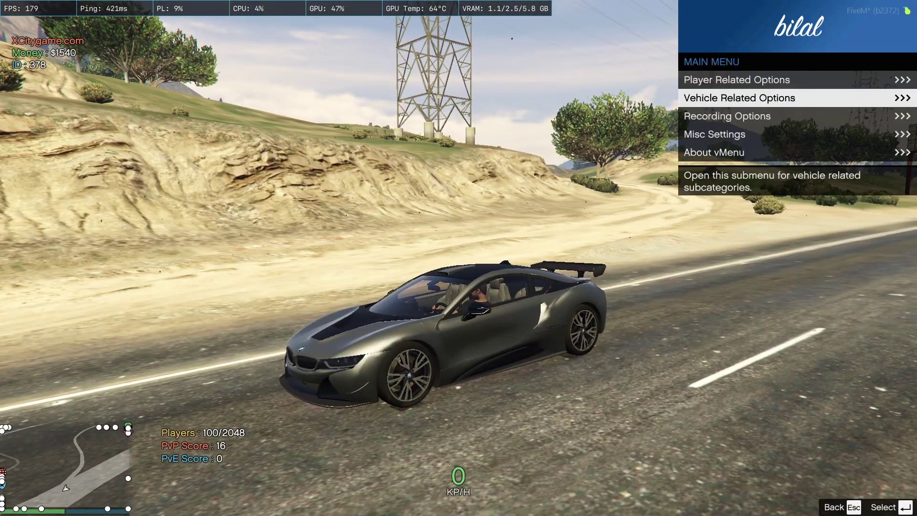